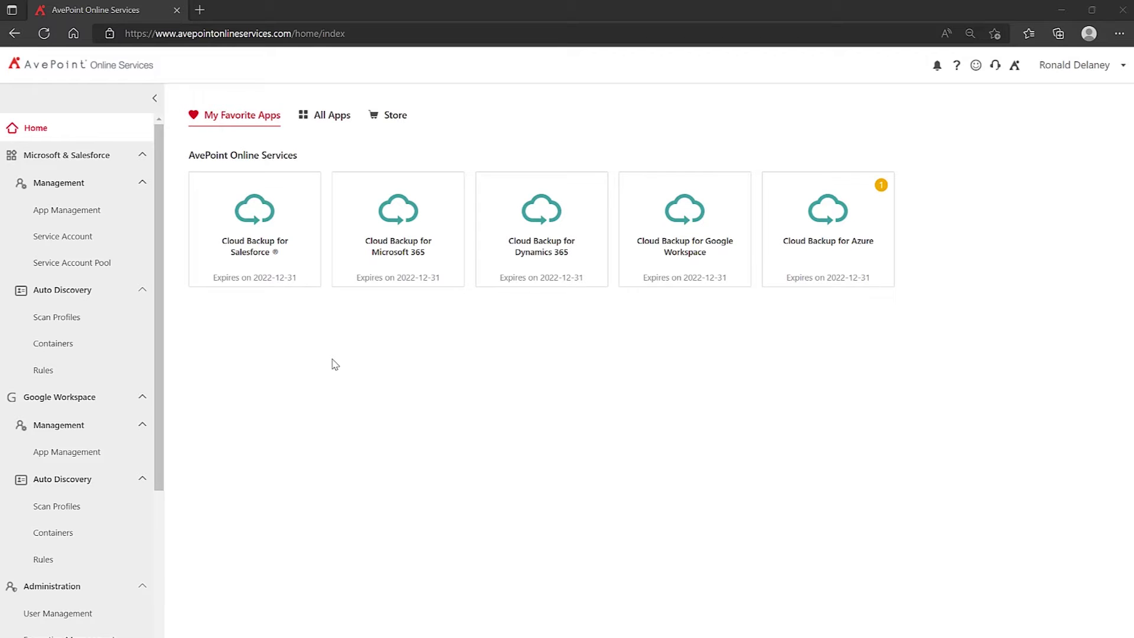
- Open Cloud Backup for Salesforce and switch the organization to AvePoint Inc
click(247, 230)
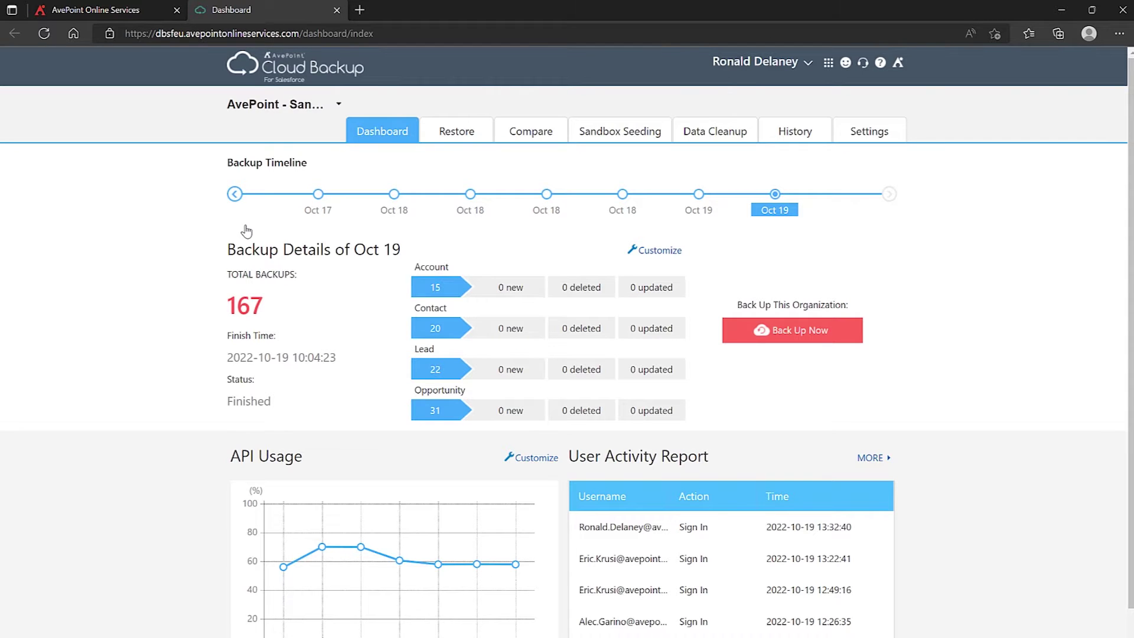
click(339, 107)
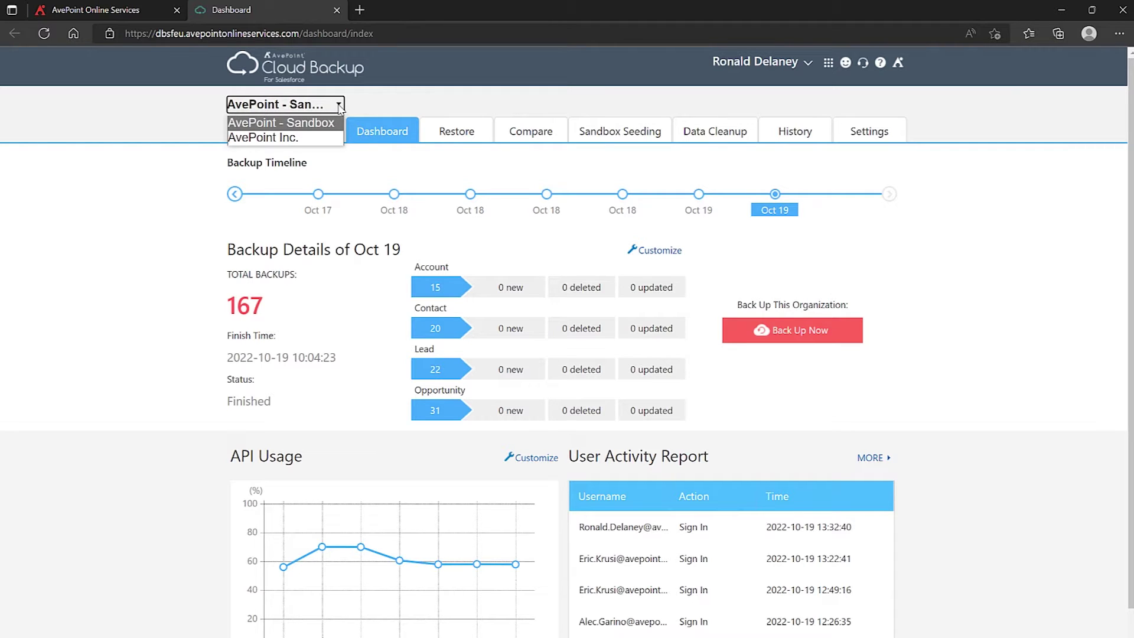
click(292, 136)
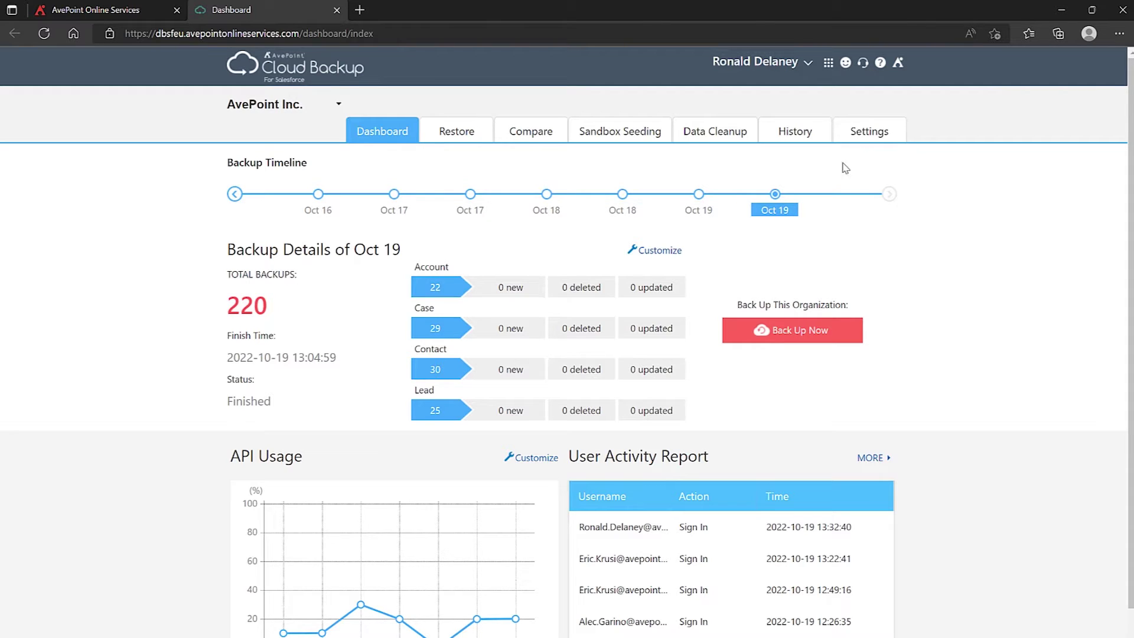
- Open the Backup Settings of the AvePoint Inc. organization for management
click(877, 133)
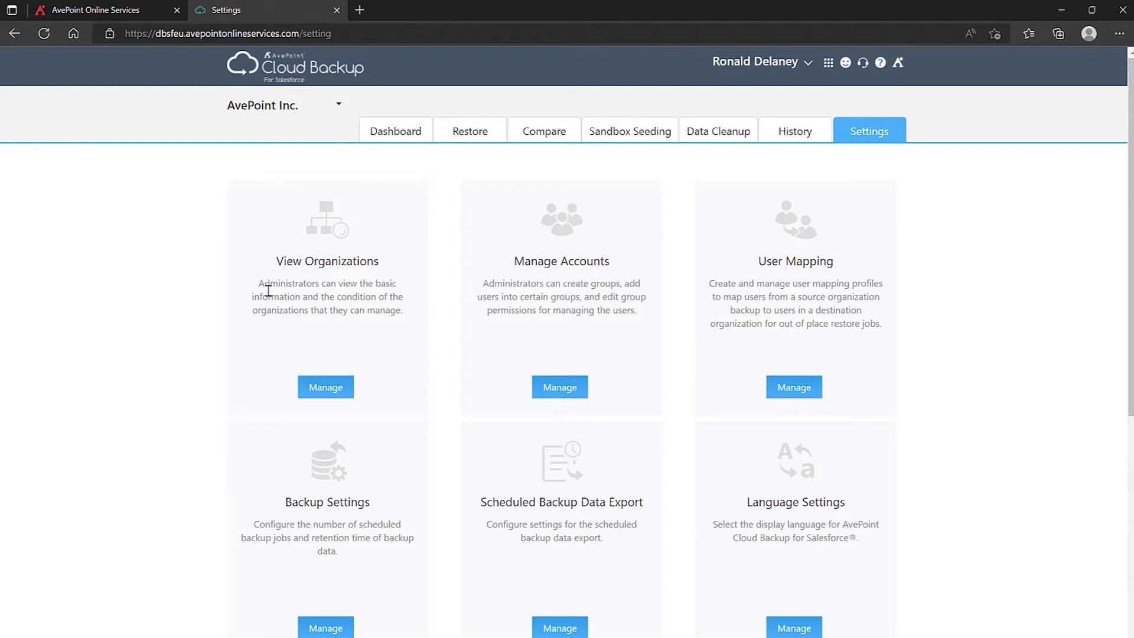
scroll(182, 415, down, 3)
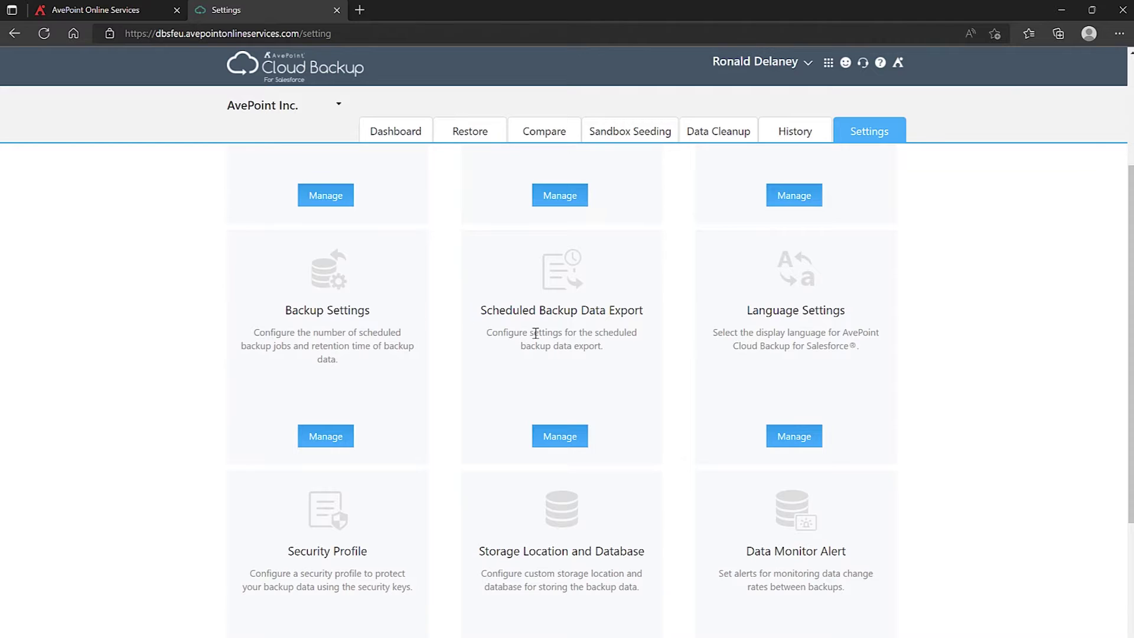
scroll(536, 332, down, 2)
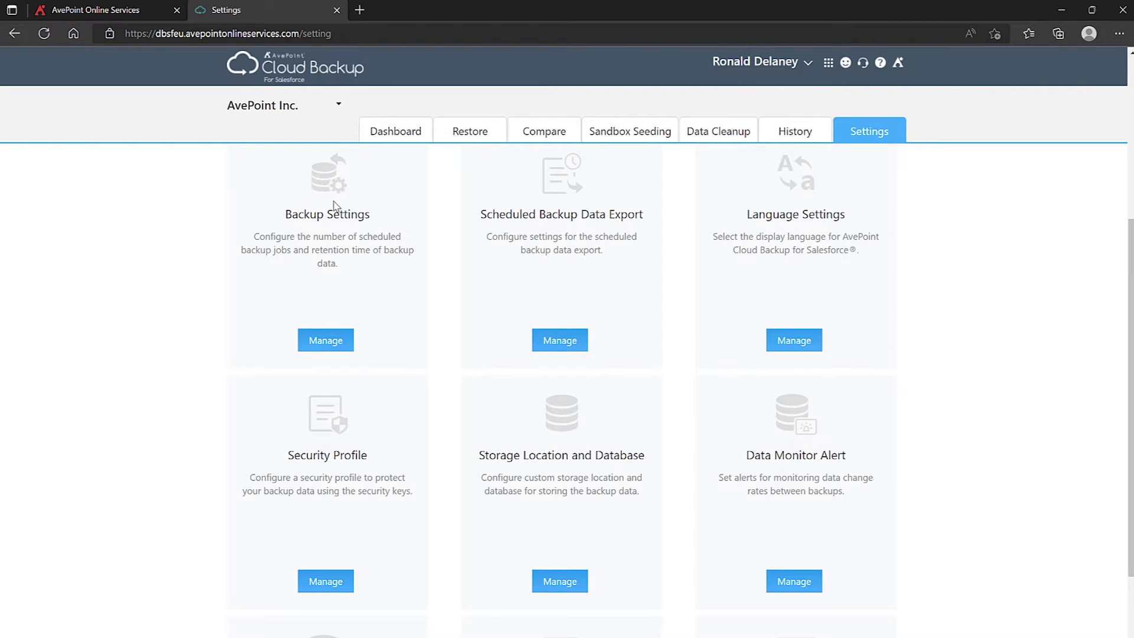
click(328, 342)
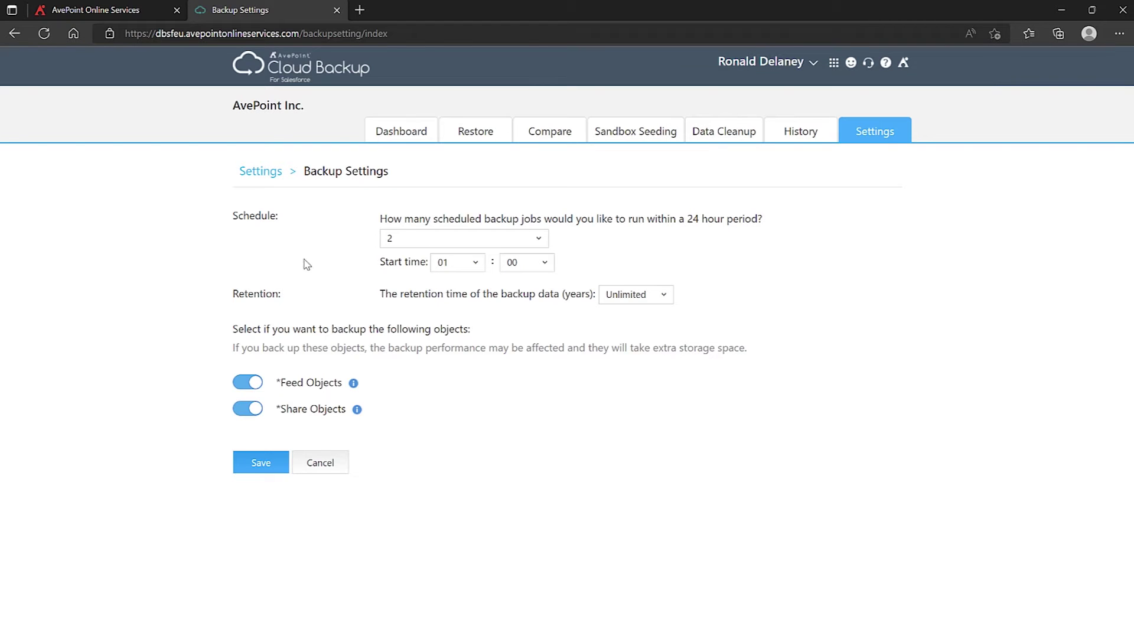
- Review the choices for daily backup jobs and retention years and the Feed and Share Objects hints, leaving without saving
click(408, 239)
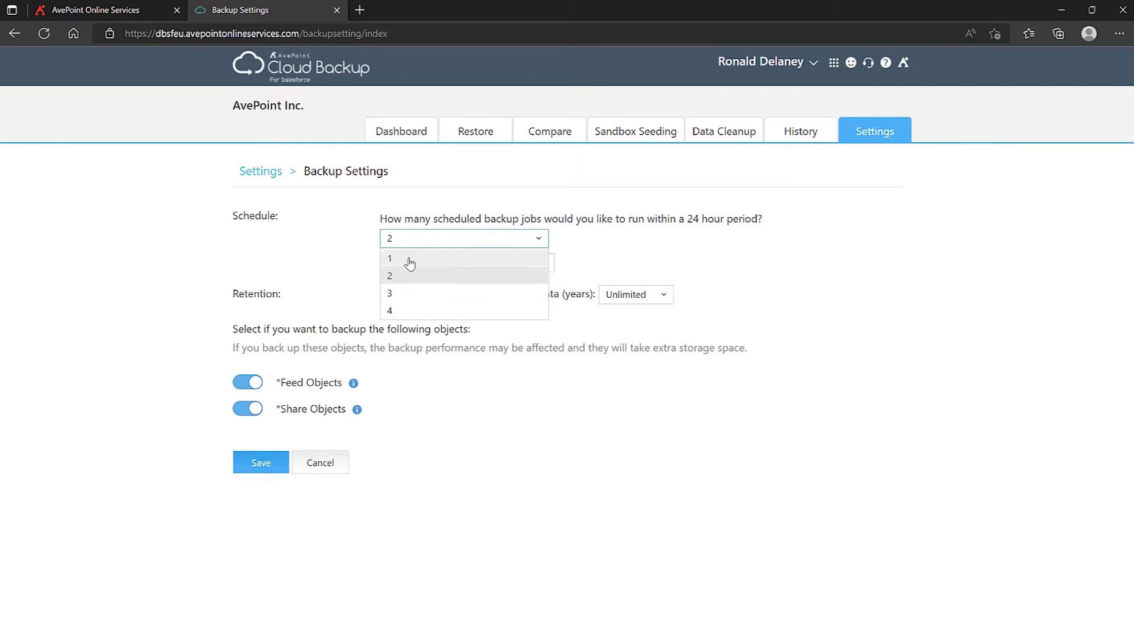
click(327, 263)
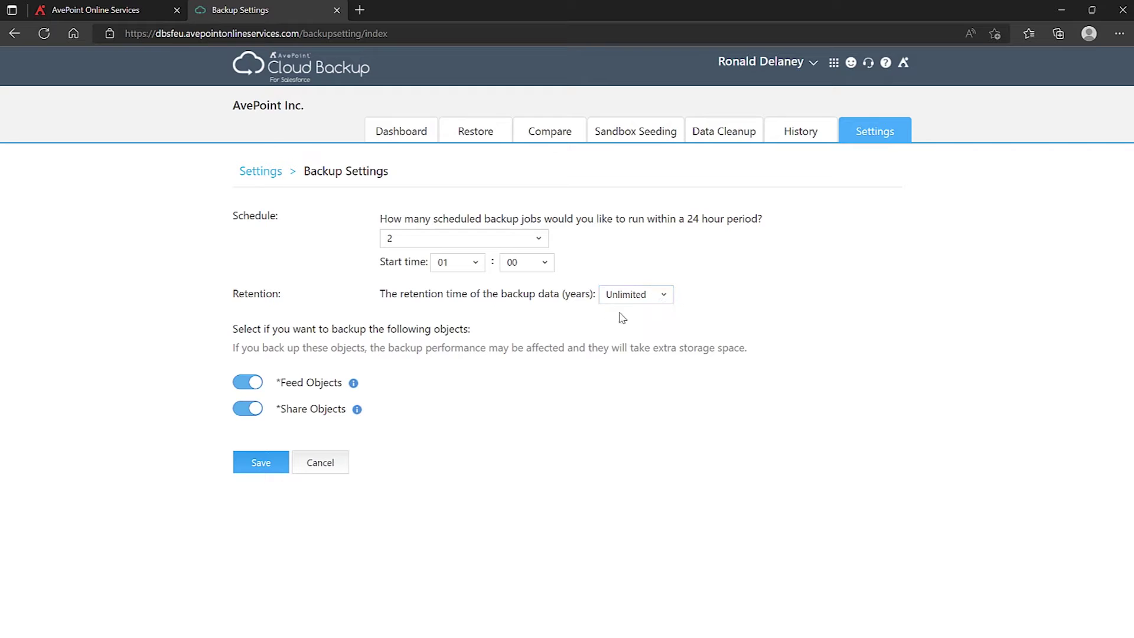
click(666, 297)
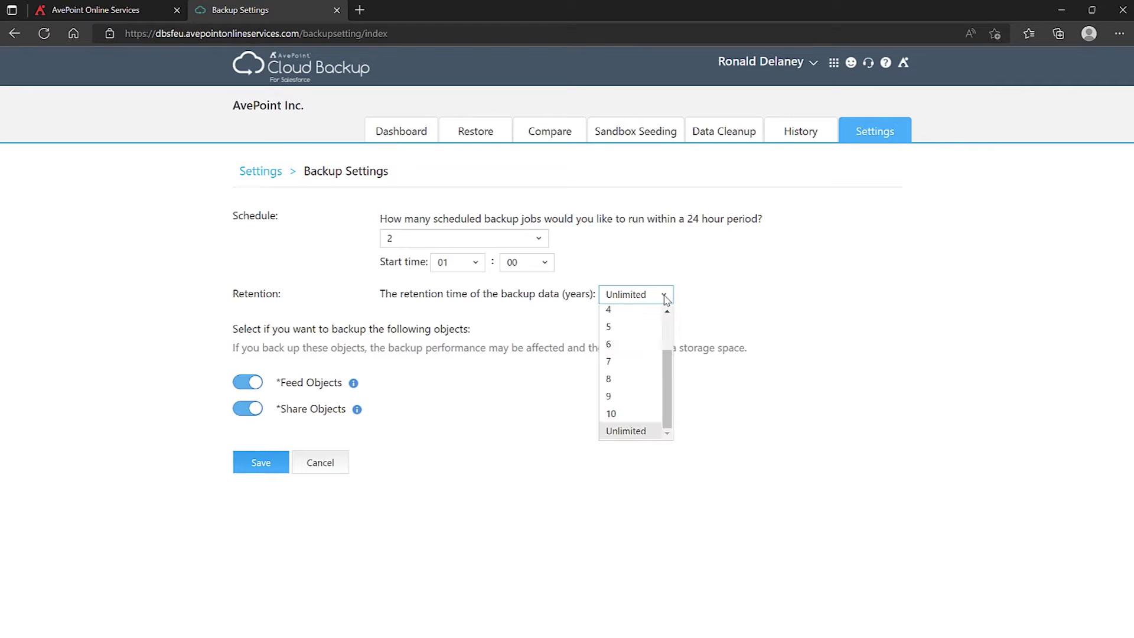
drag(668, 378, 664, 330)
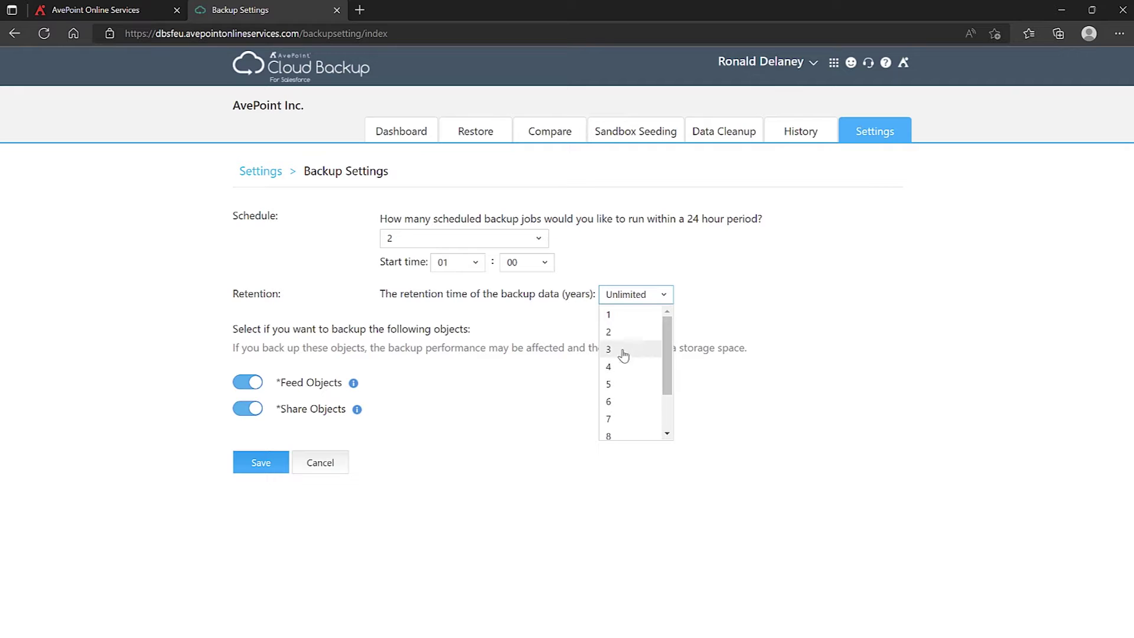
click(722, 311)
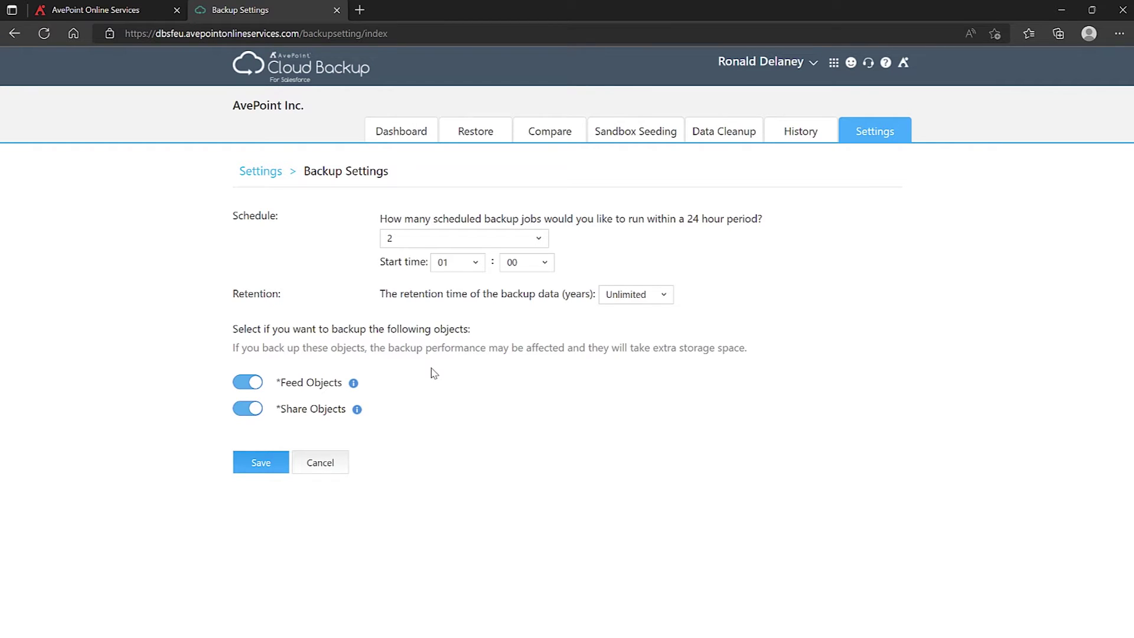
mouse_move(353, 385)
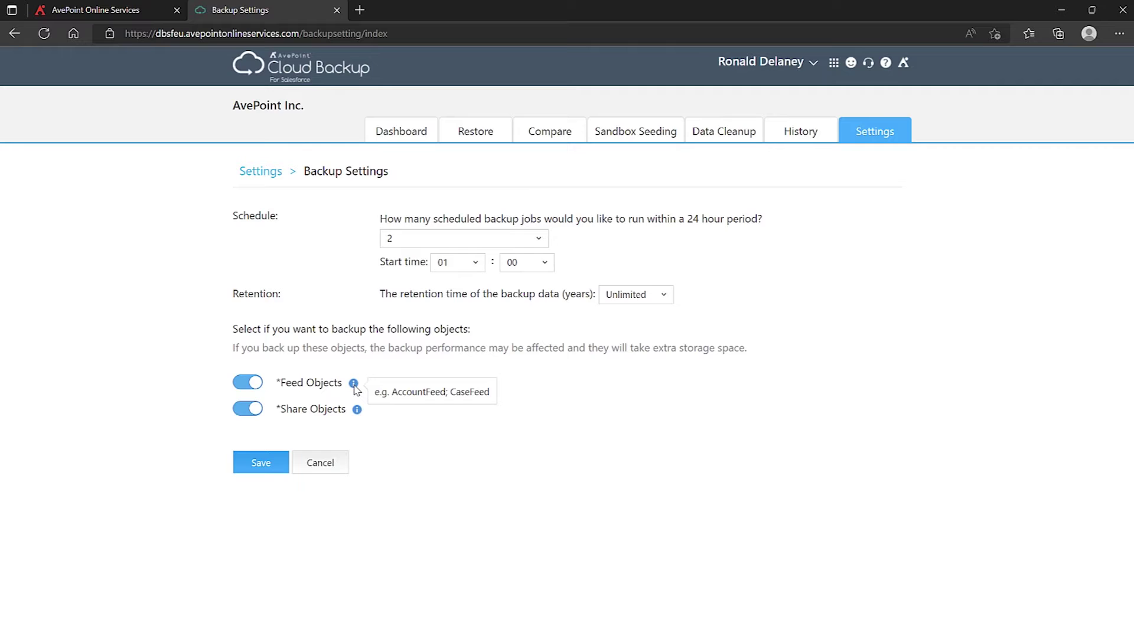
mouse_move(358, 414)
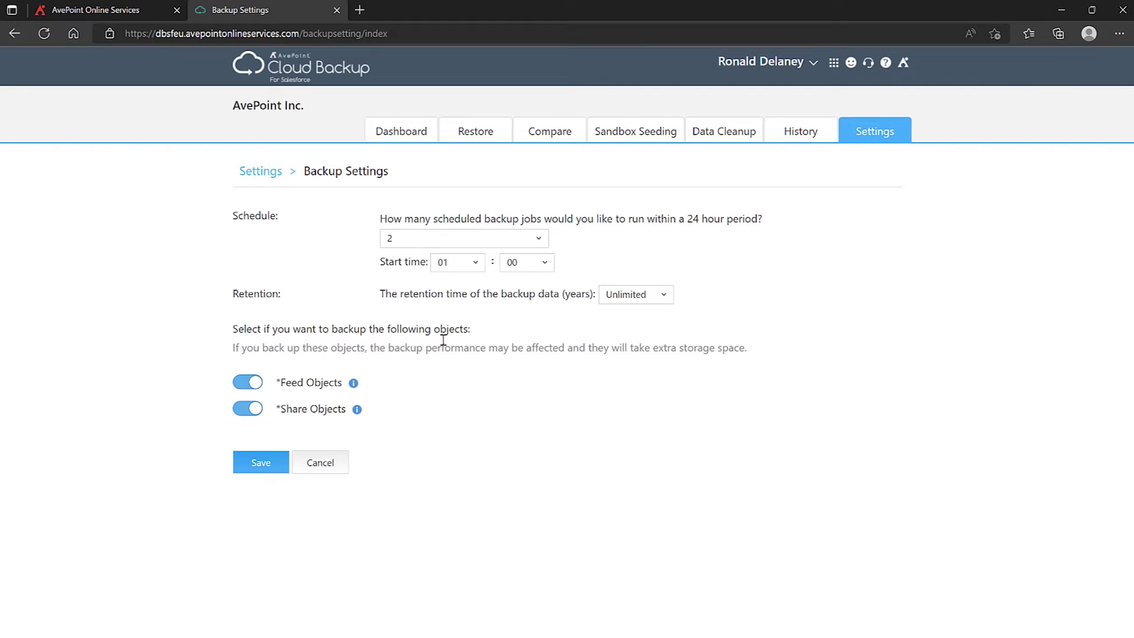
click(329, 462)
- Open the organization's Security Profile settings and enable the security profile
scroll(456, 418, down, 3)
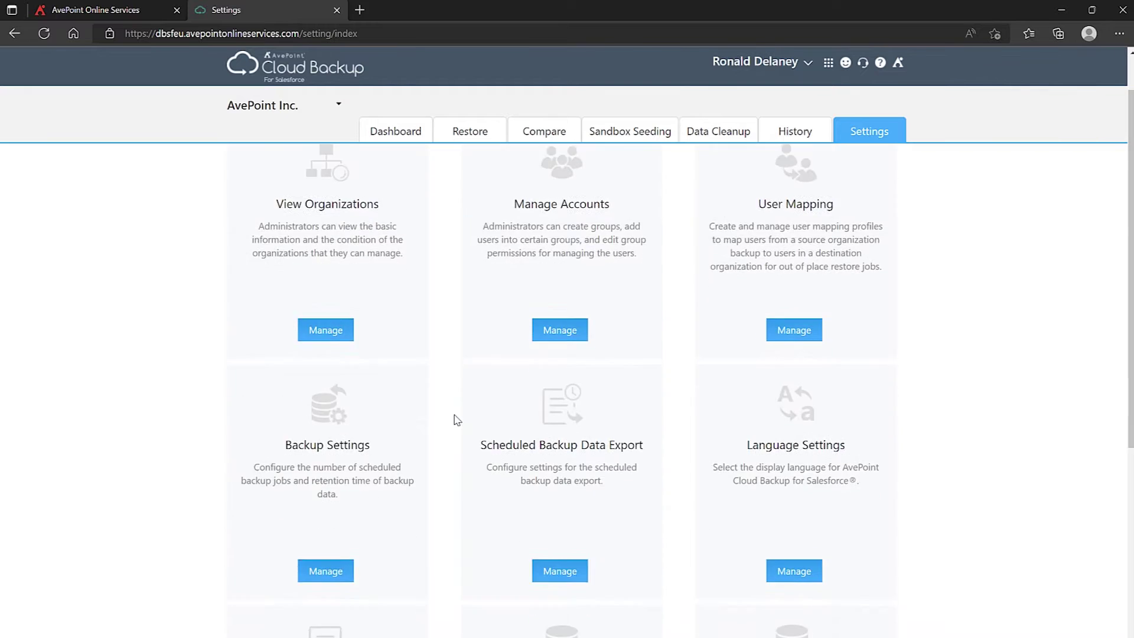
scroll(456, 418, down, 2)
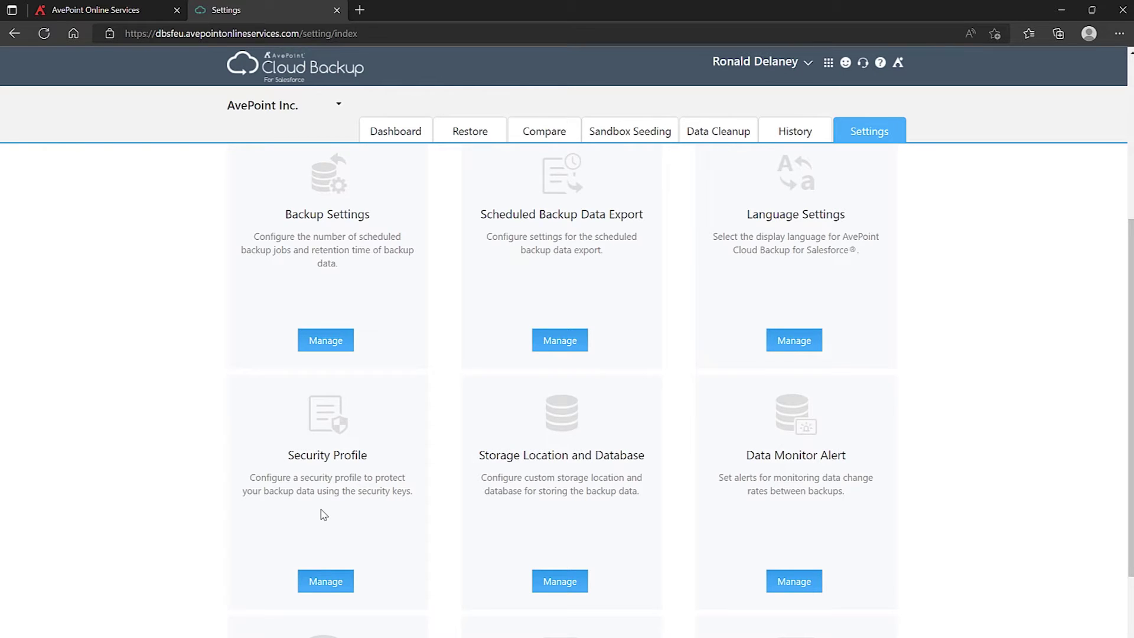
click(325, 582)
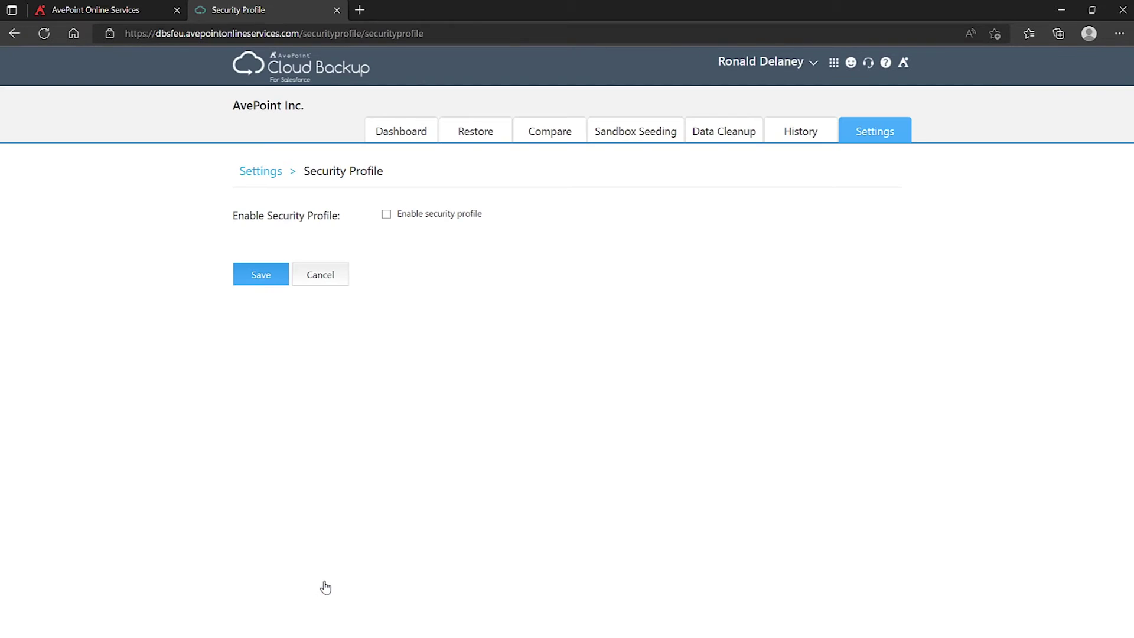
click(386, 215)
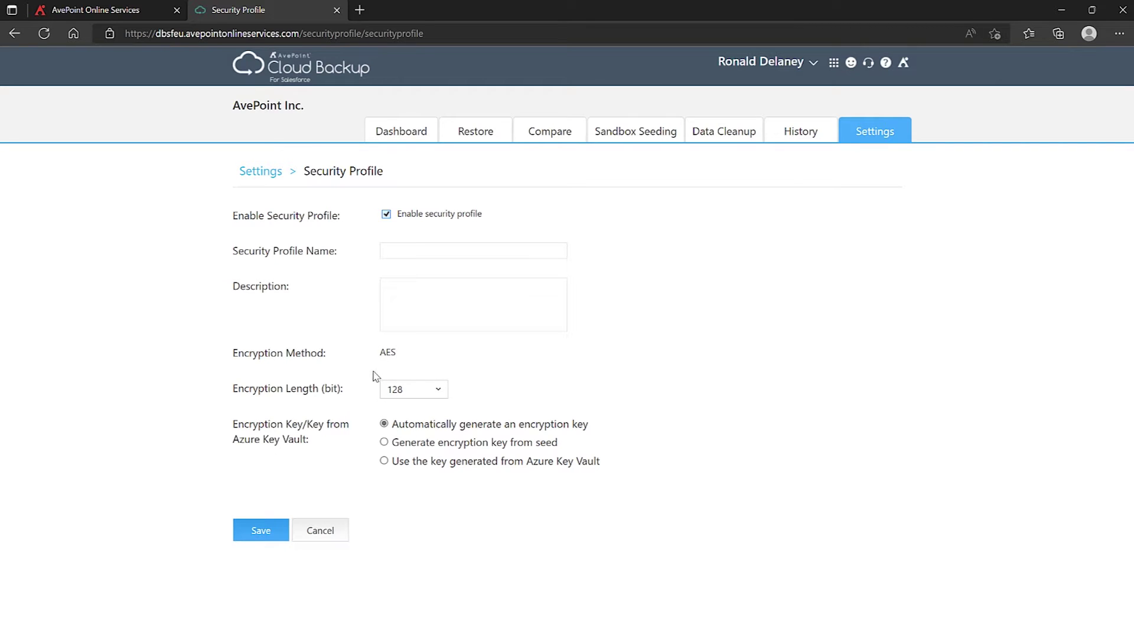
- Review the encryption length options and try generating the encryption key from a seed
click(400, 393)
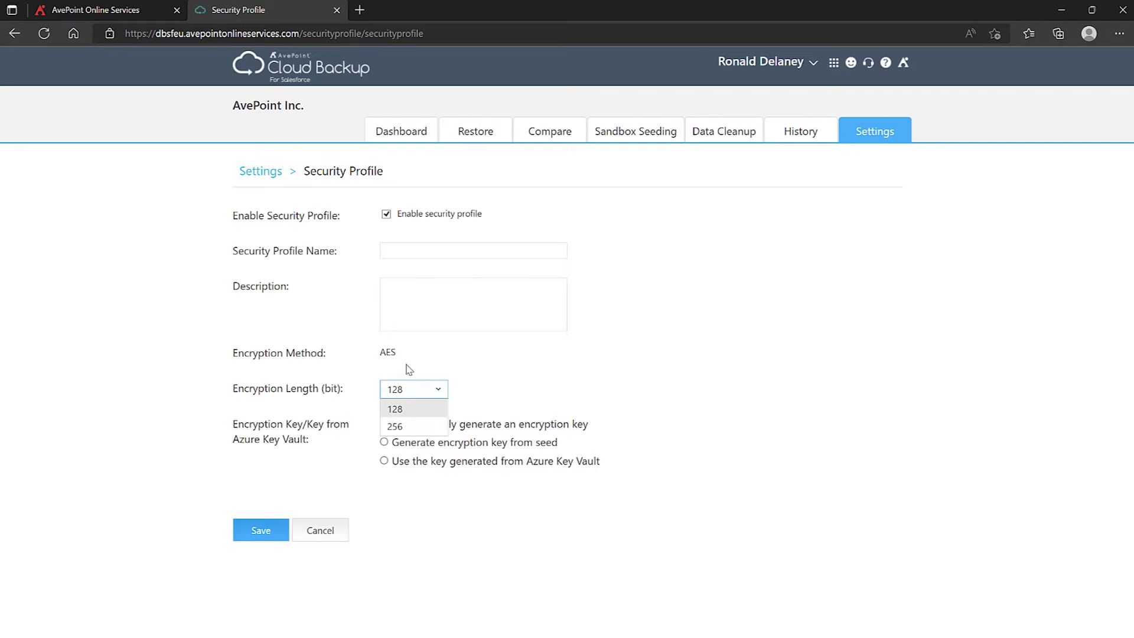
click(408, 368)
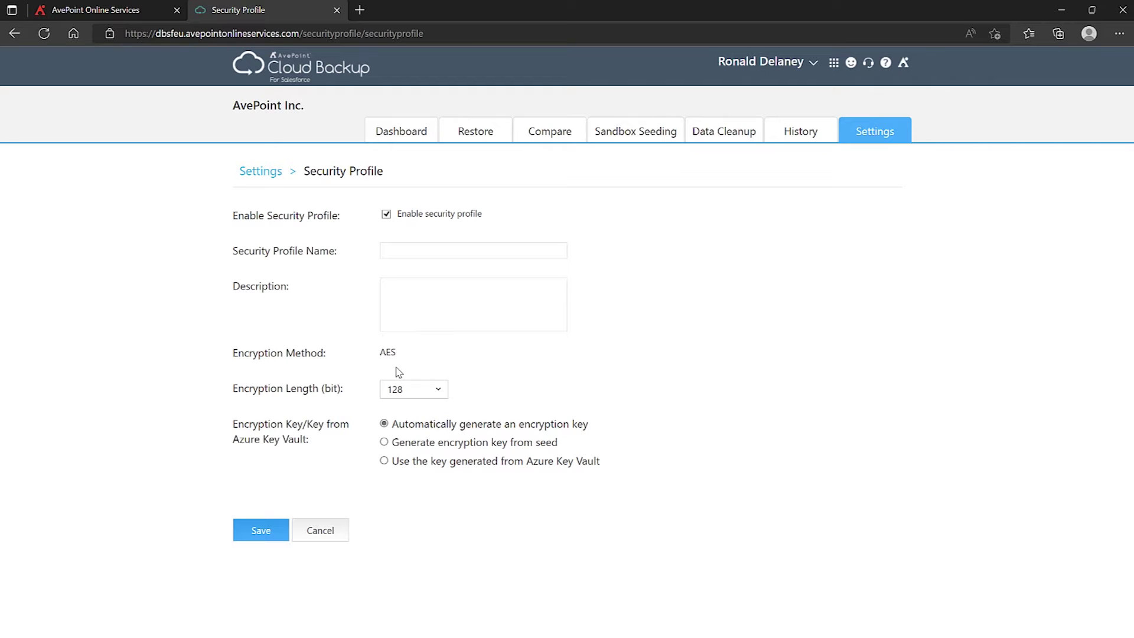
click(385, 443)
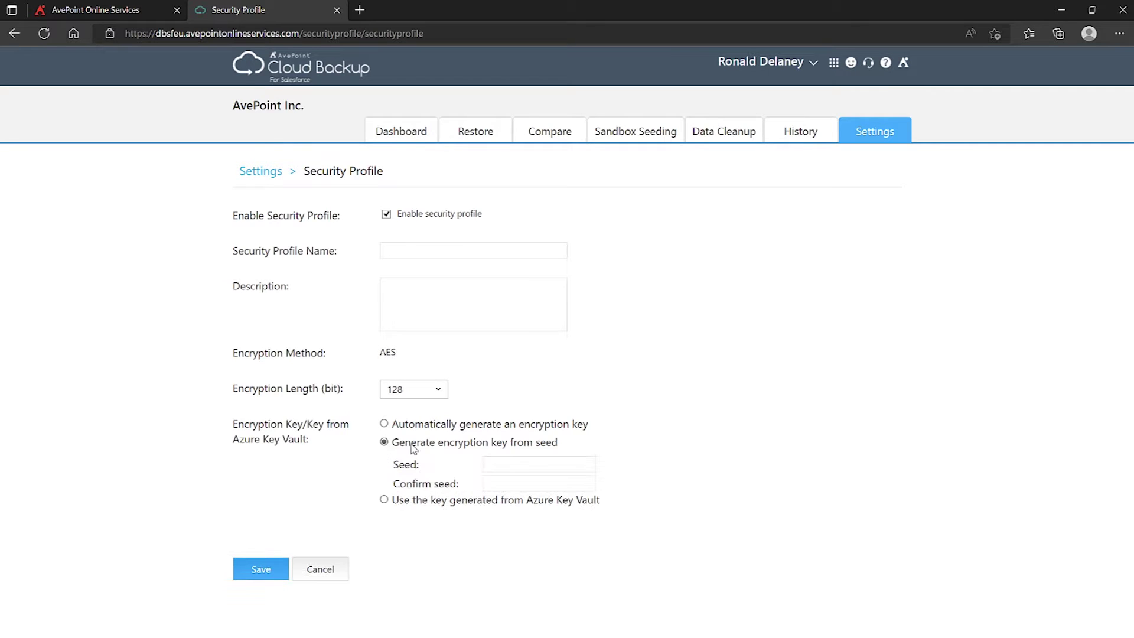
click(501, 481)
click(501, 460)
- Set the encryption key source to the key generated from Azure Key Vault and view the available Key Vault security profiles
click(384, 501)
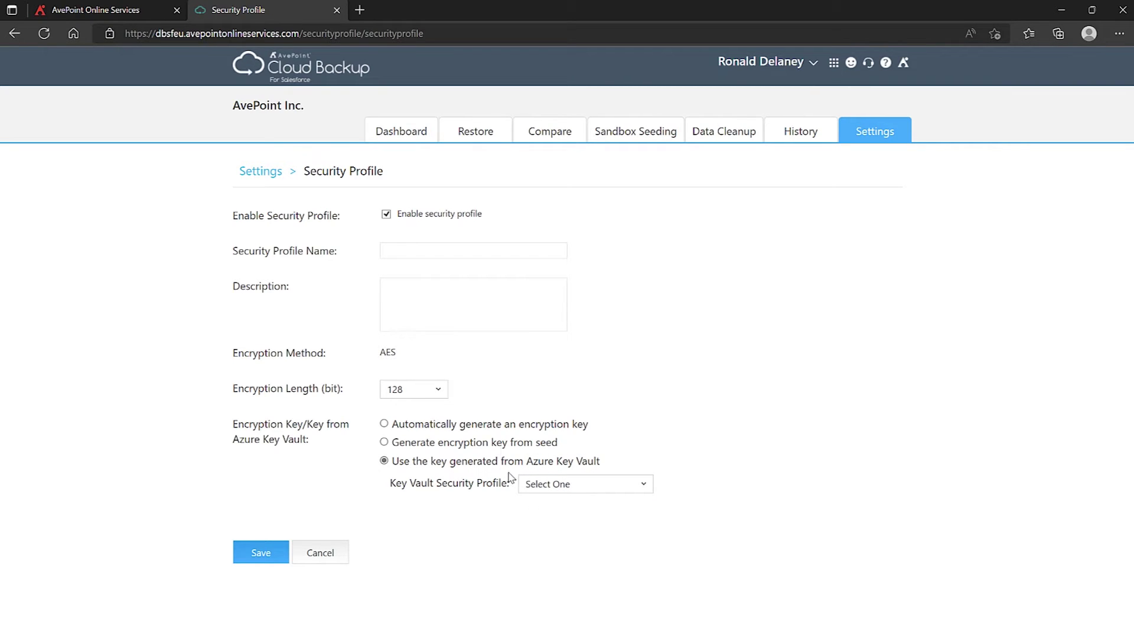
click(567, 489)
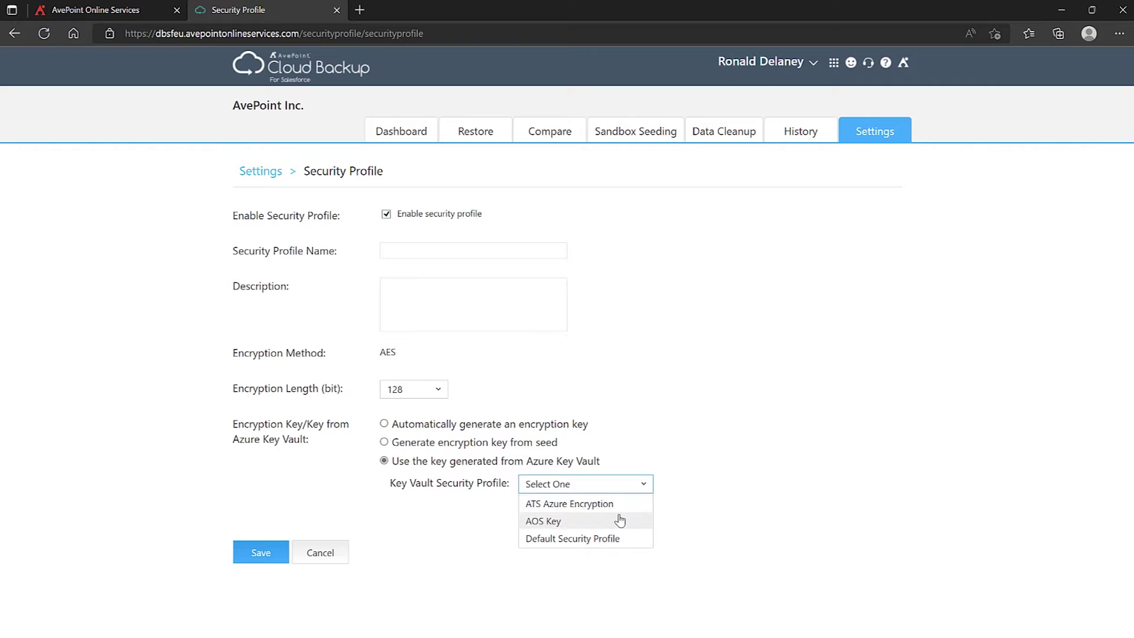
click(686, 510)
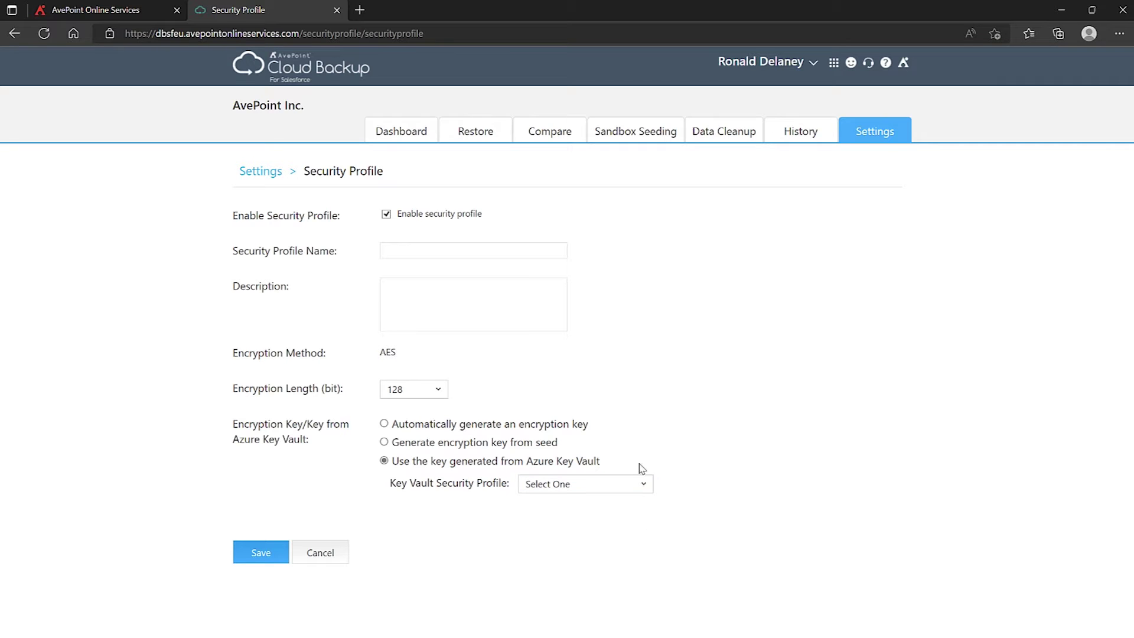
- Switch to AvePoint Online Services and examine the encryption profiles in Encryption Management
click(116, 12)
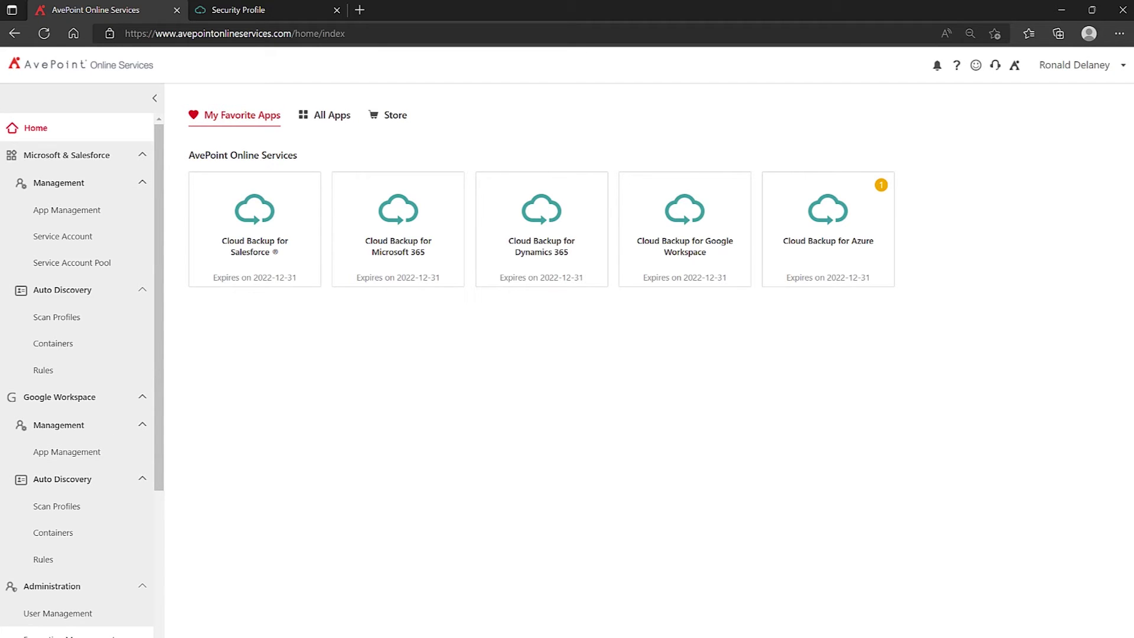
click(69, 636)
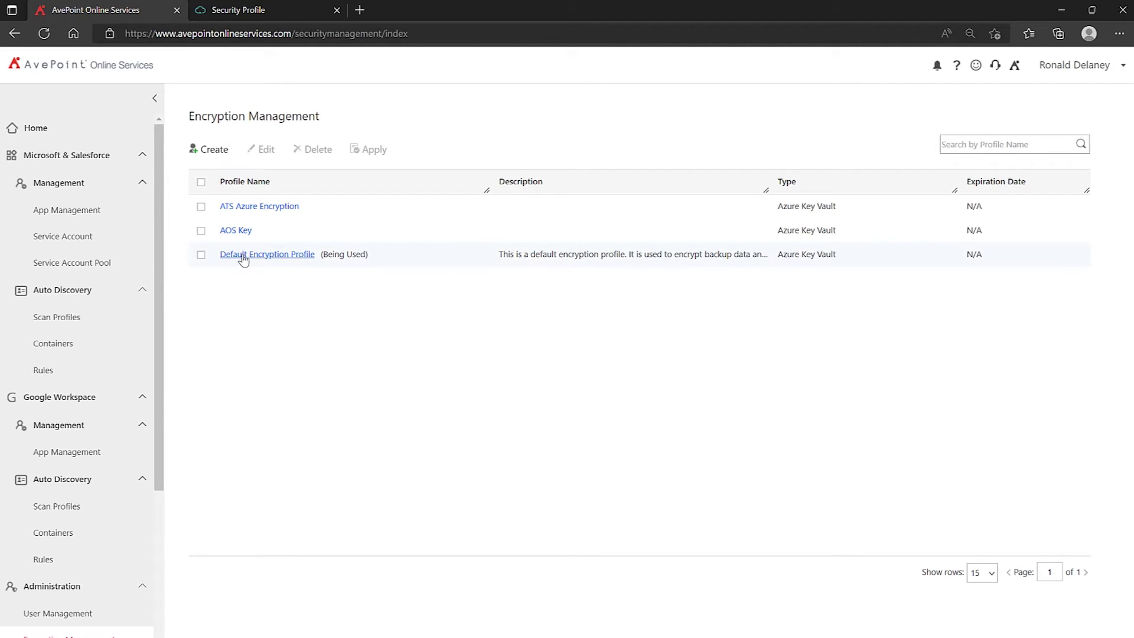
click(290, 260)
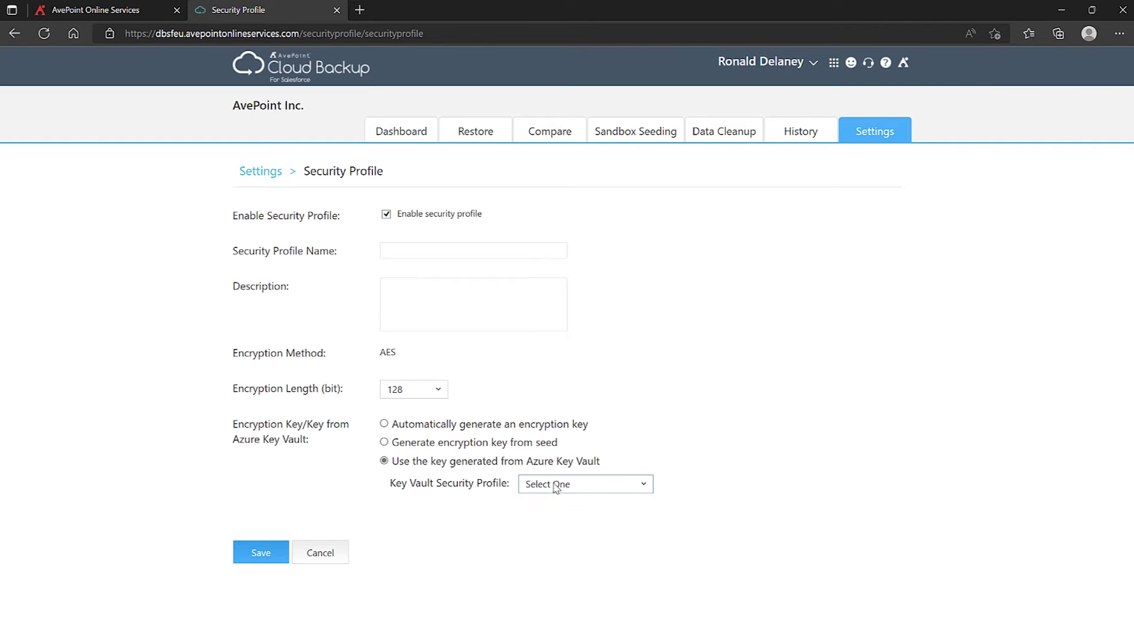
- Set the Key Vault Security Profile to Default Security Profile
click(556, 486)
click(552, 539)
- Review the Key Identifier and Client Secret fields for creating an encryption profile in AvePoint Online Services, cancelling without saving
click(133, 8)
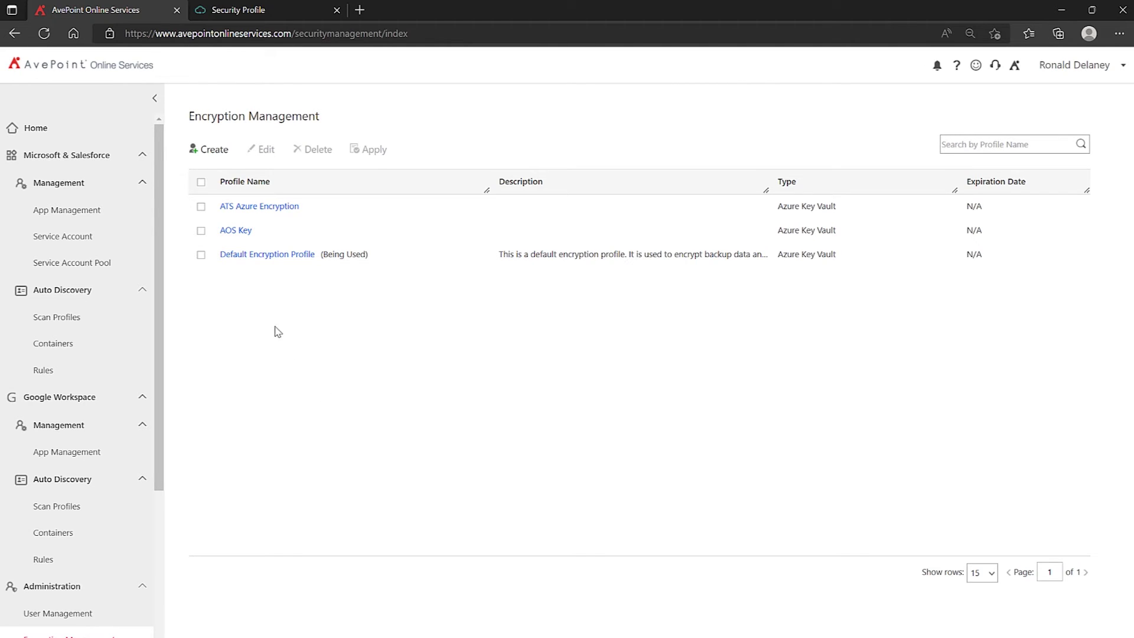
click(214, 152)
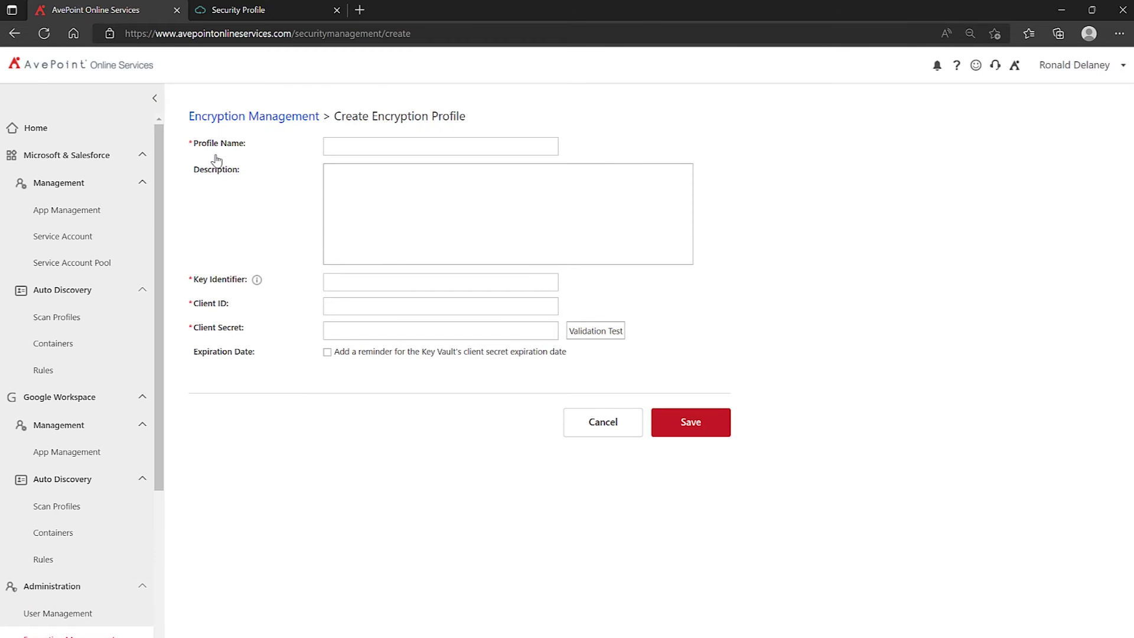
click(351, 279)
click(356, 330)
click(568, 421)
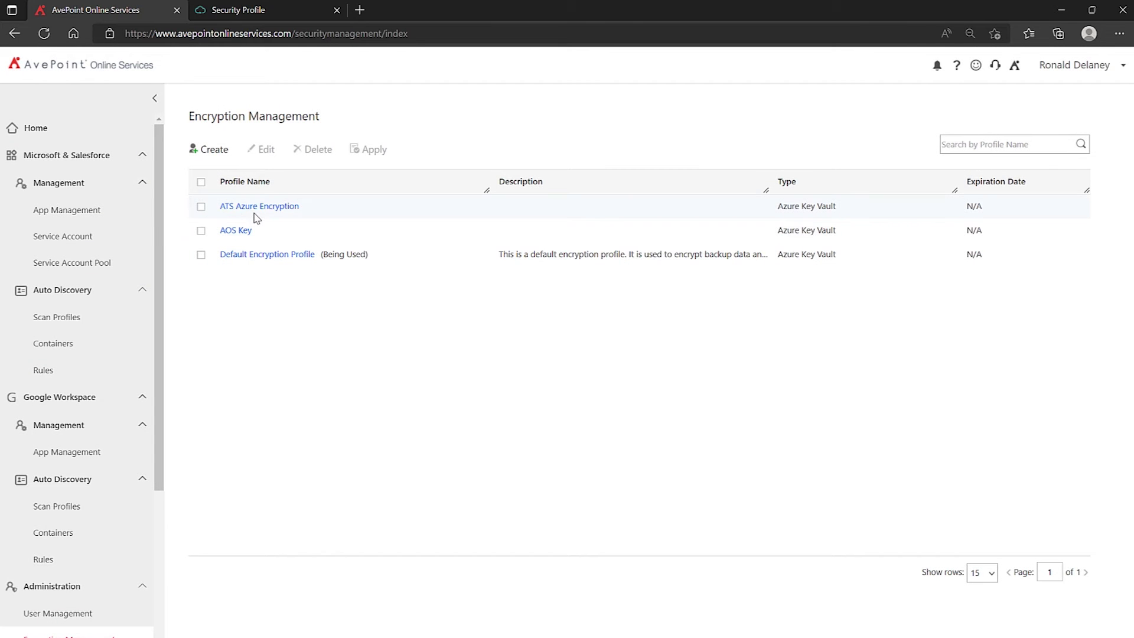
- Return to the Cloud Backup Security Profile page and review the Key Vault Security Profile choices
click(246, 11)
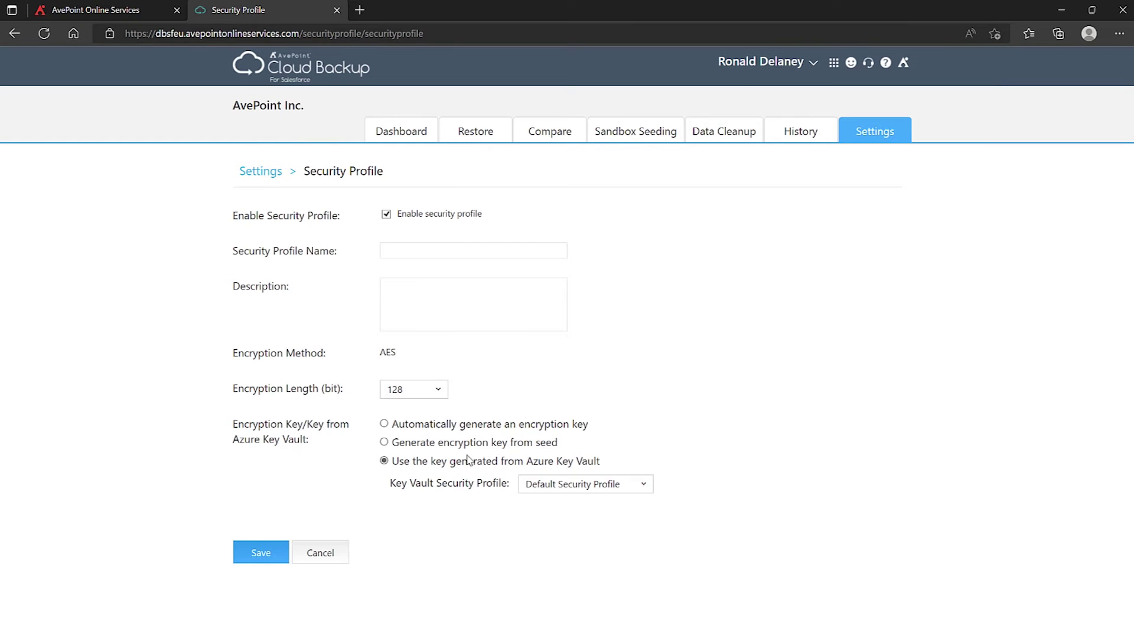
click(577, 486)
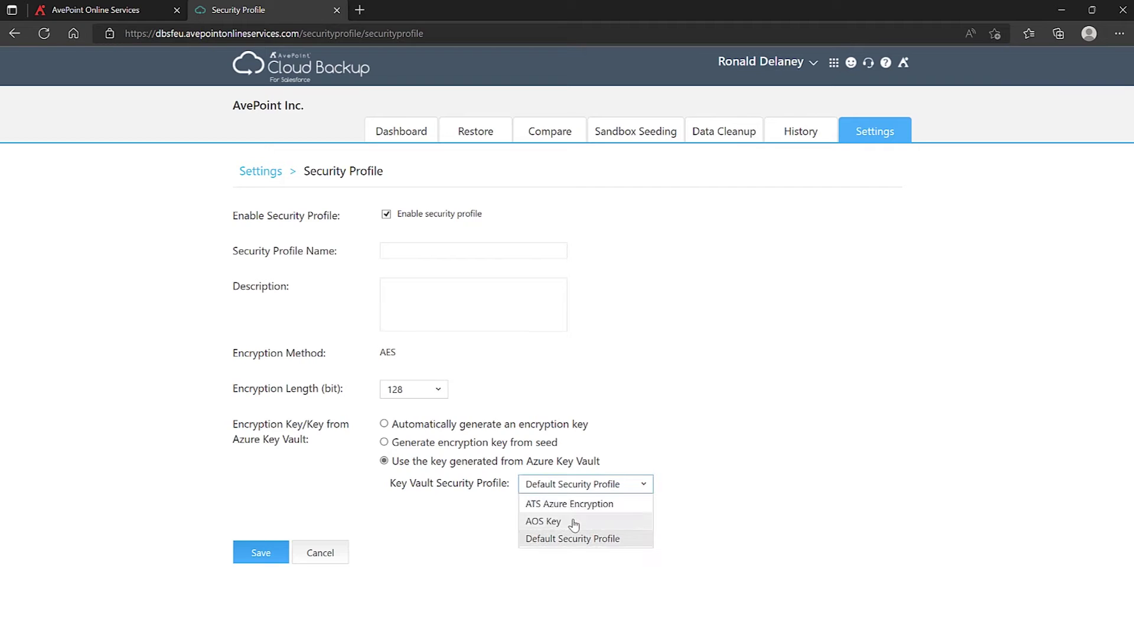
click(481, 543)
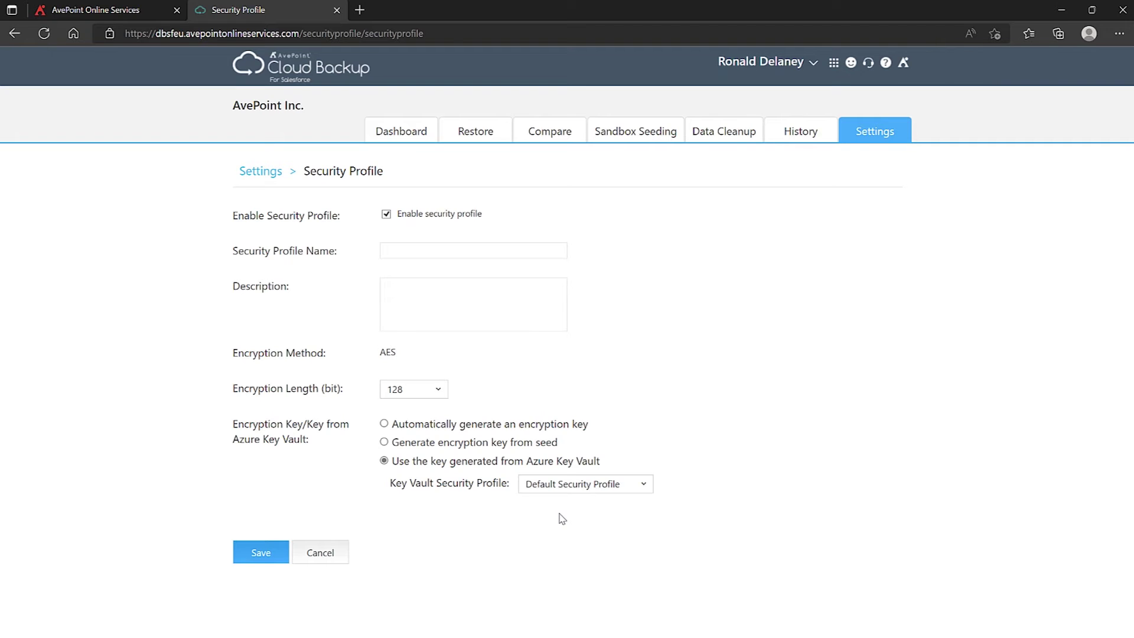
- Check the AOS Key profile in AvePoint Online Services against Cloud Backup's Key Vault Security Profile choices, leaving the security profile form unsaved
click(115, 8)
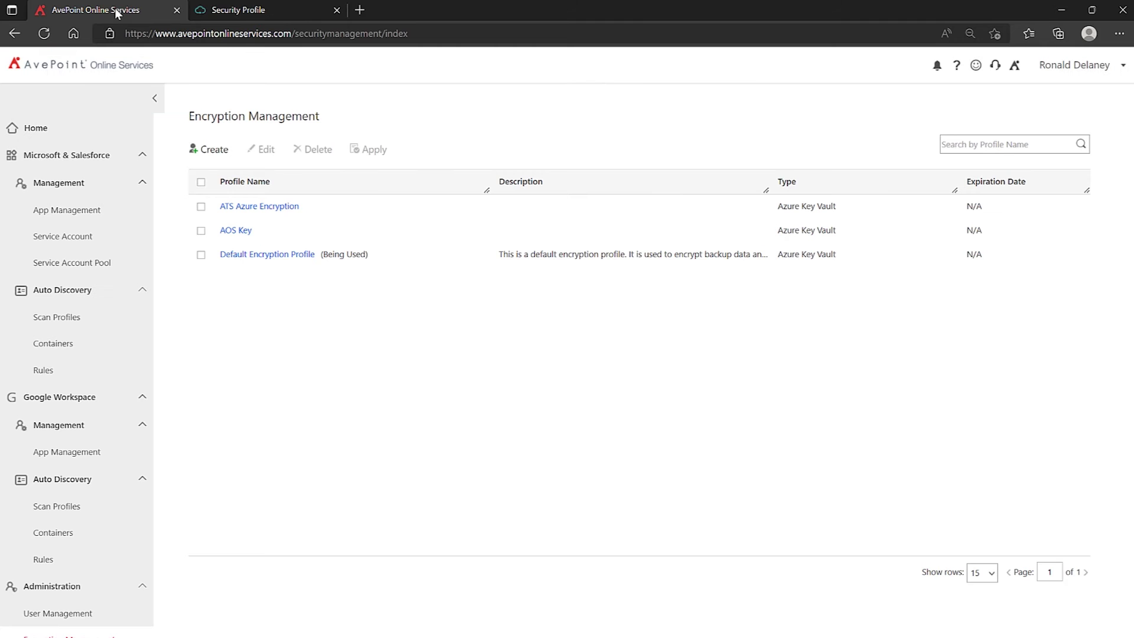
click(202, 231)
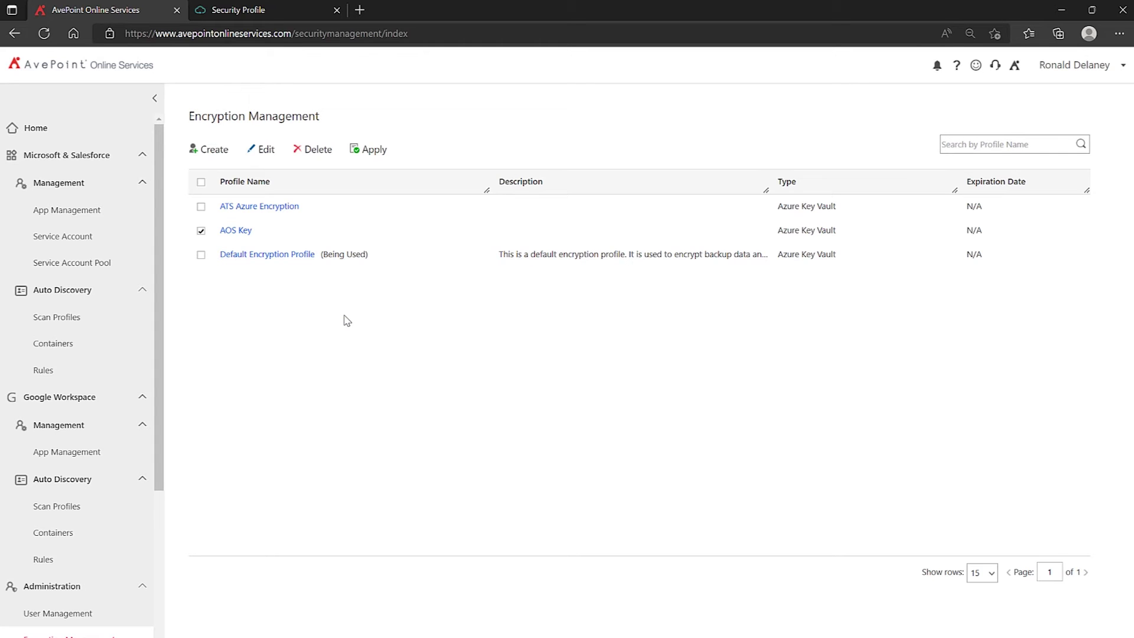
click(232, 10)
click(558, 483)
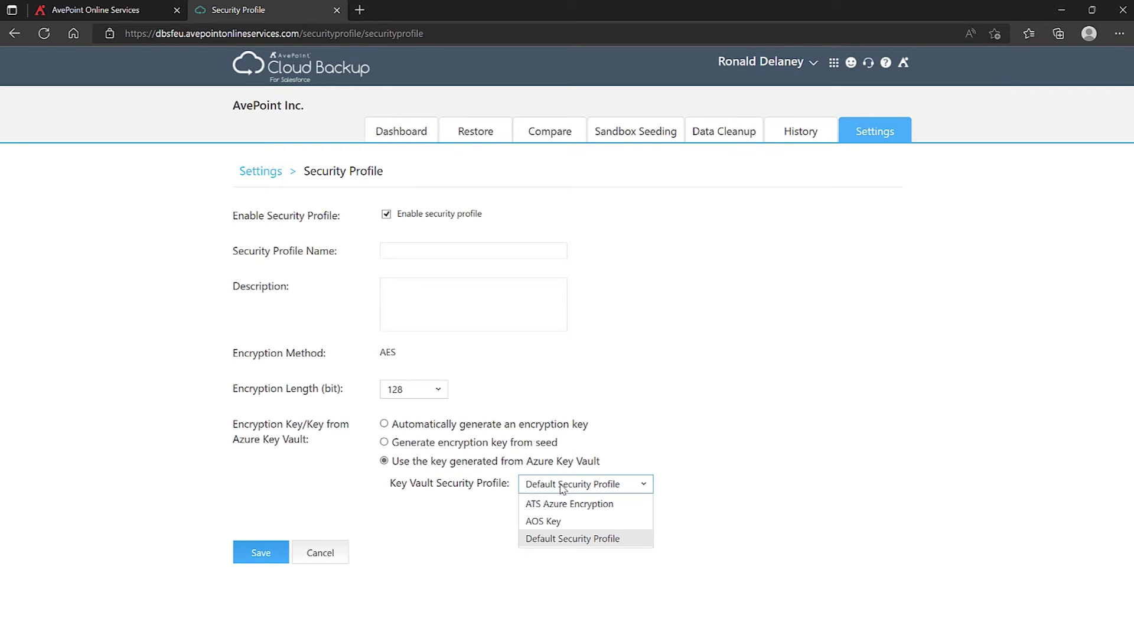
click(466, 521)
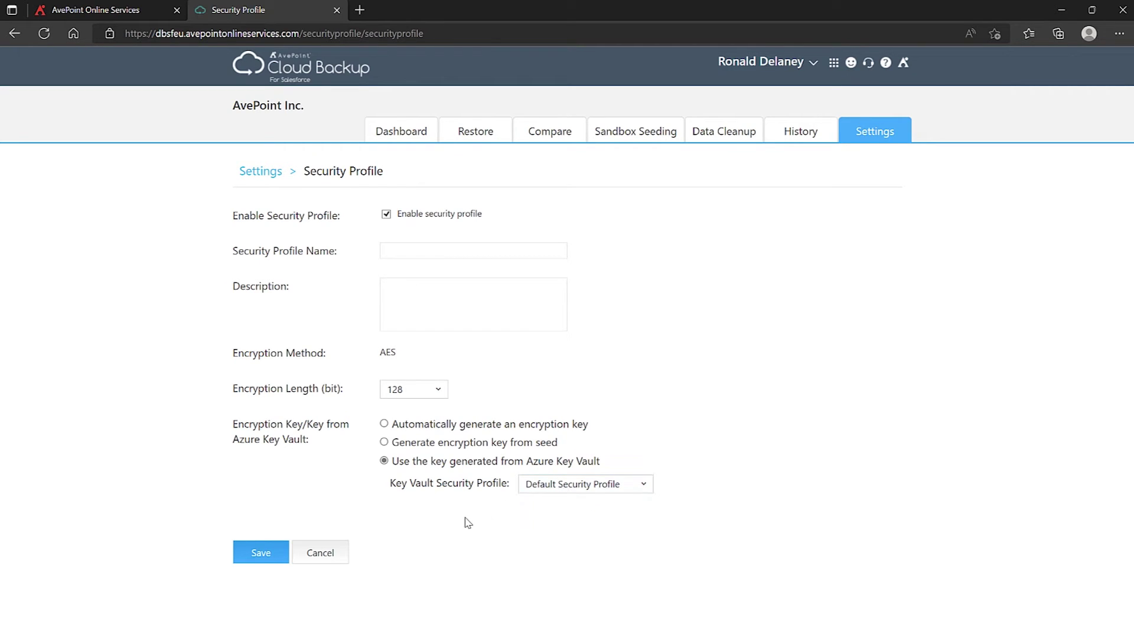
click(319, 553)
- Open the Scheduled Backup Data Export settings and enable scheduled backup data export
scroll(319, 553, down, 5)
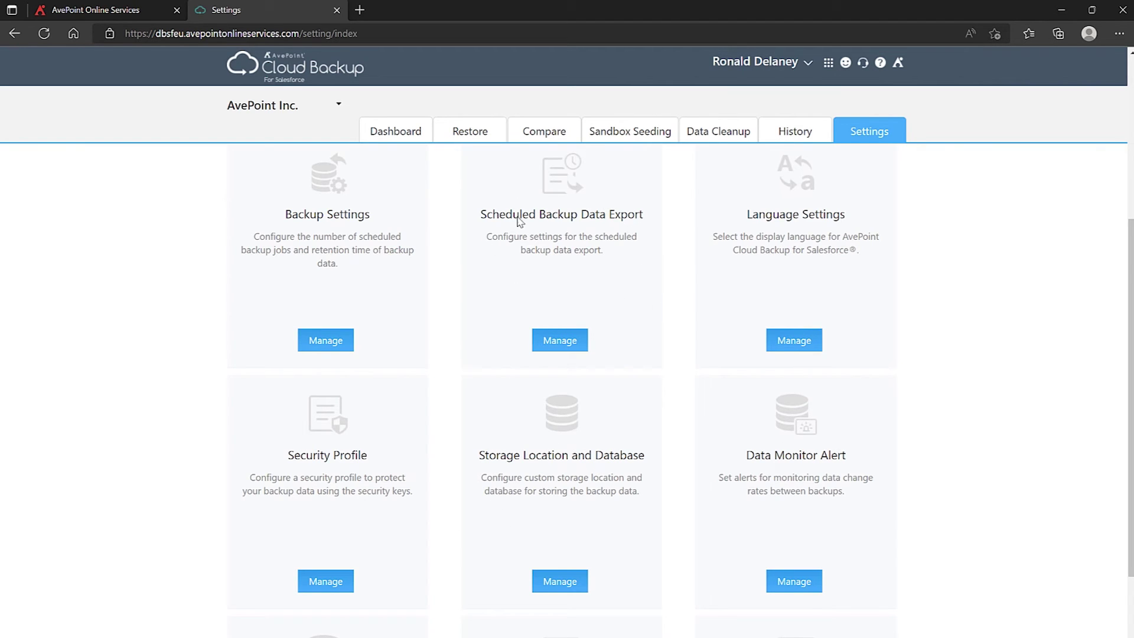
click(562, 344)
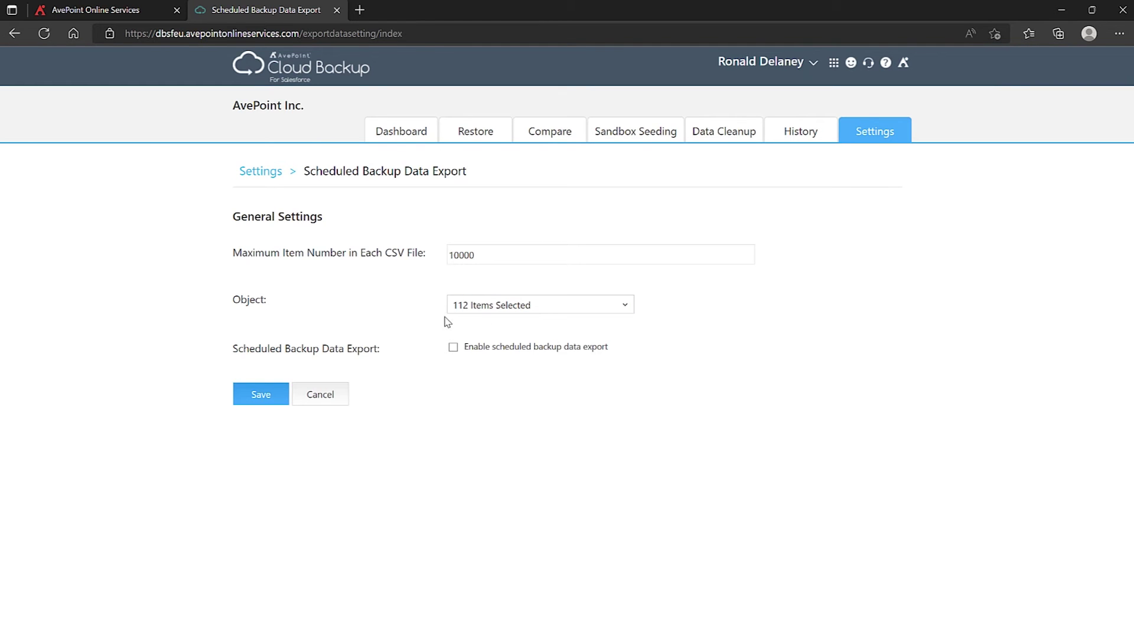
click(453, 348)
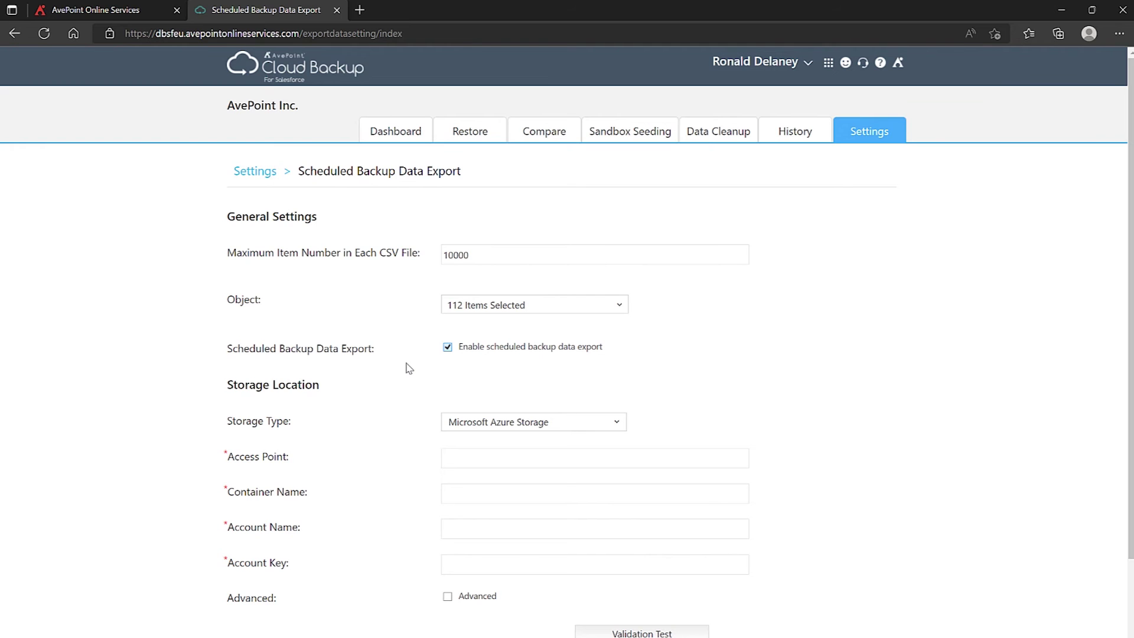
- Review the available storage types, the storage location fields and the schedule options for the data export
scroll(408, 368, down, 2)
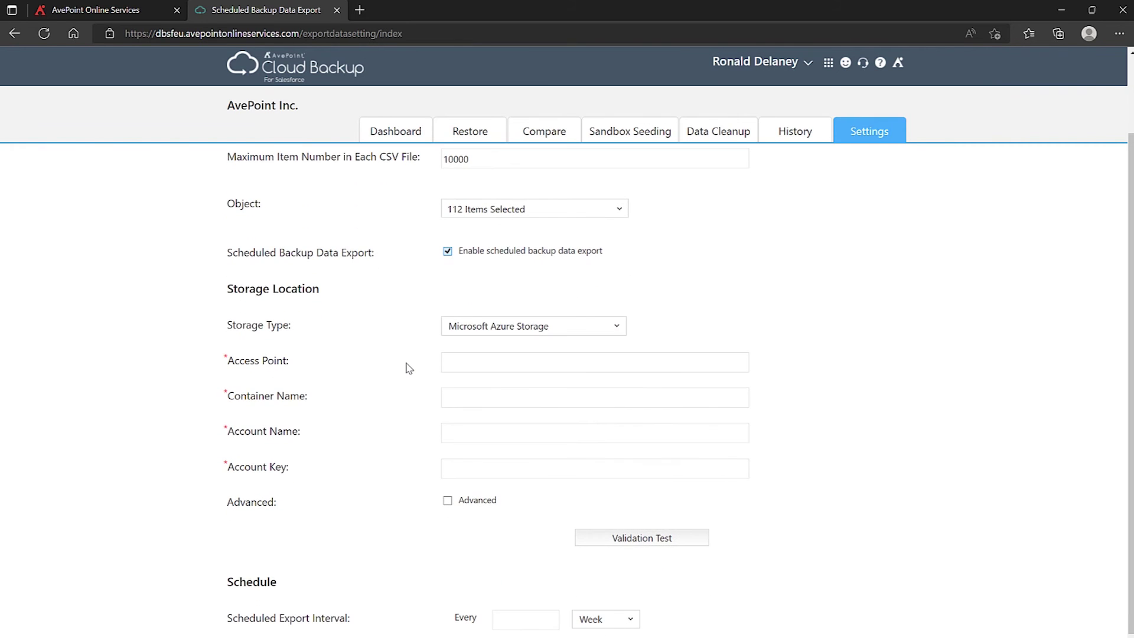
click(486, 335)
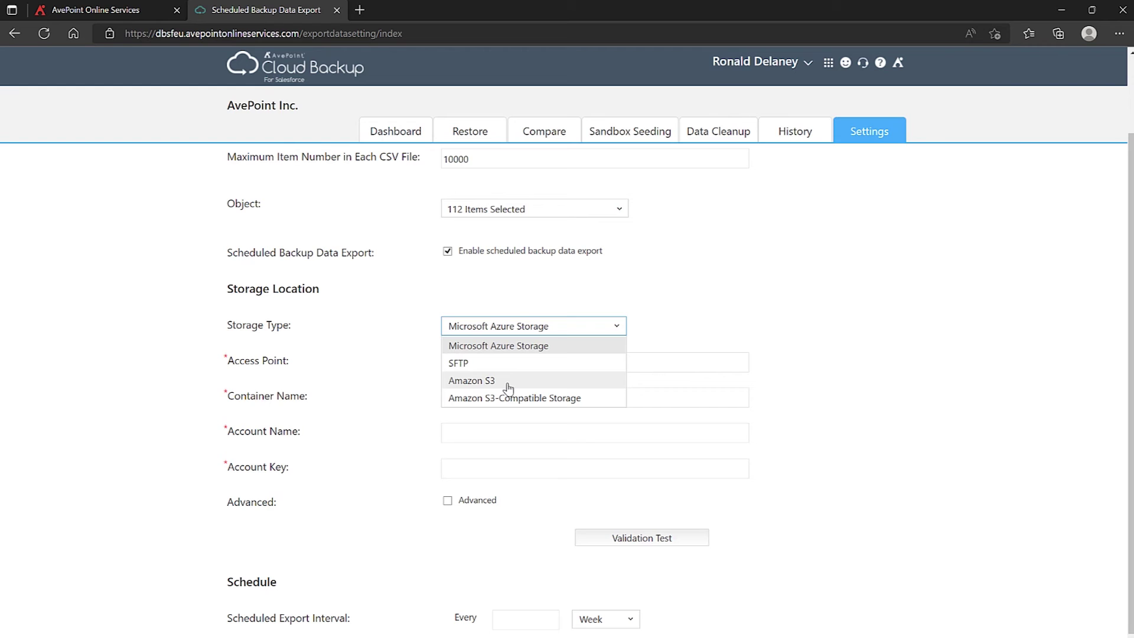
click(419, 348)
scroll(419, 348, down, 1)
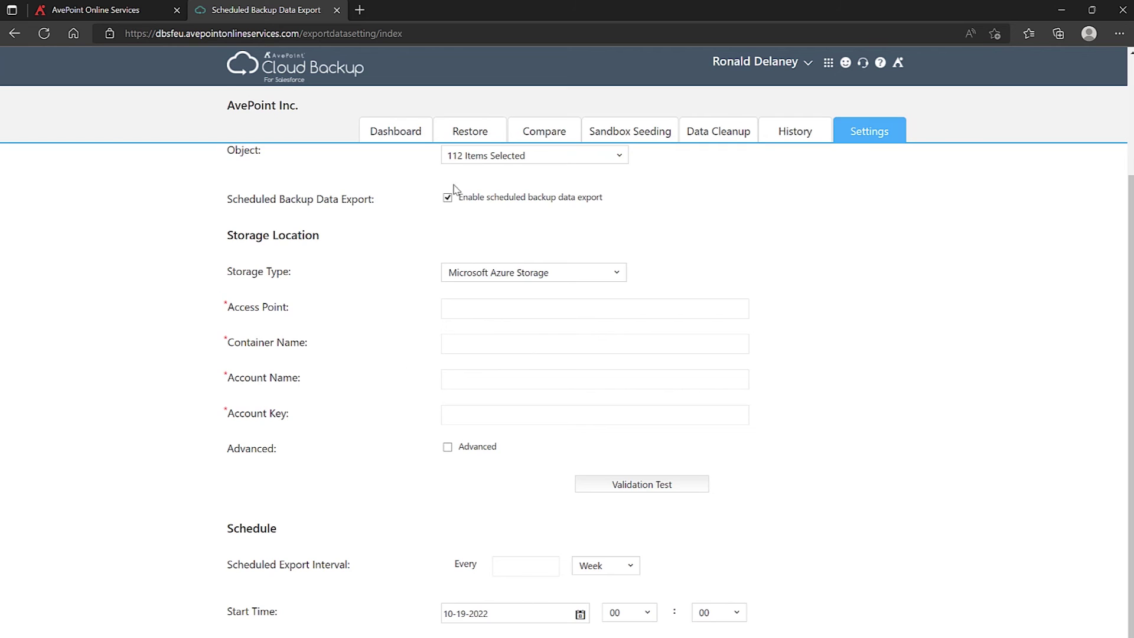
- Review the restore processes and the Settings page options, finishing on the Dashboard
click(473, 136)
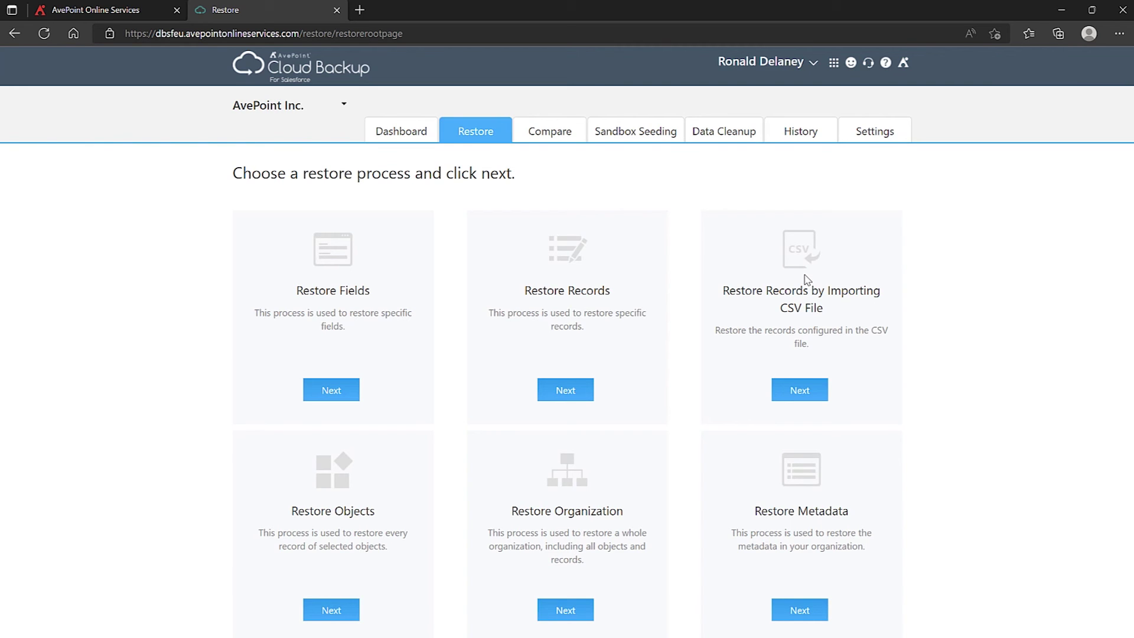
click(867, 133)
scroll(630, 358, down, 3)
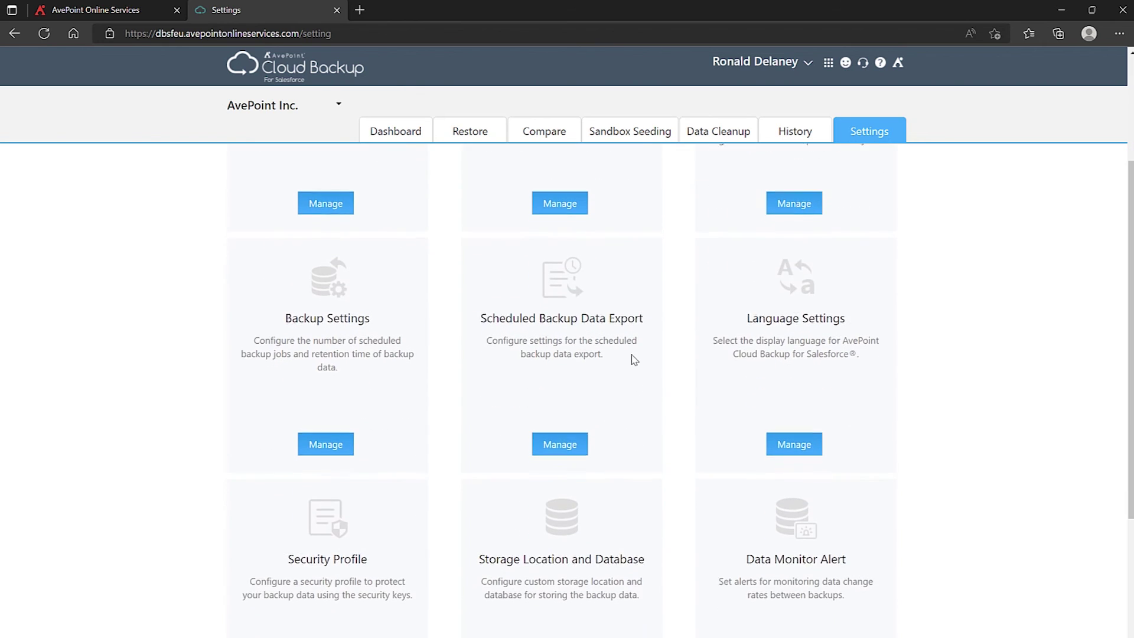
scroll(615, 413, down, 2)
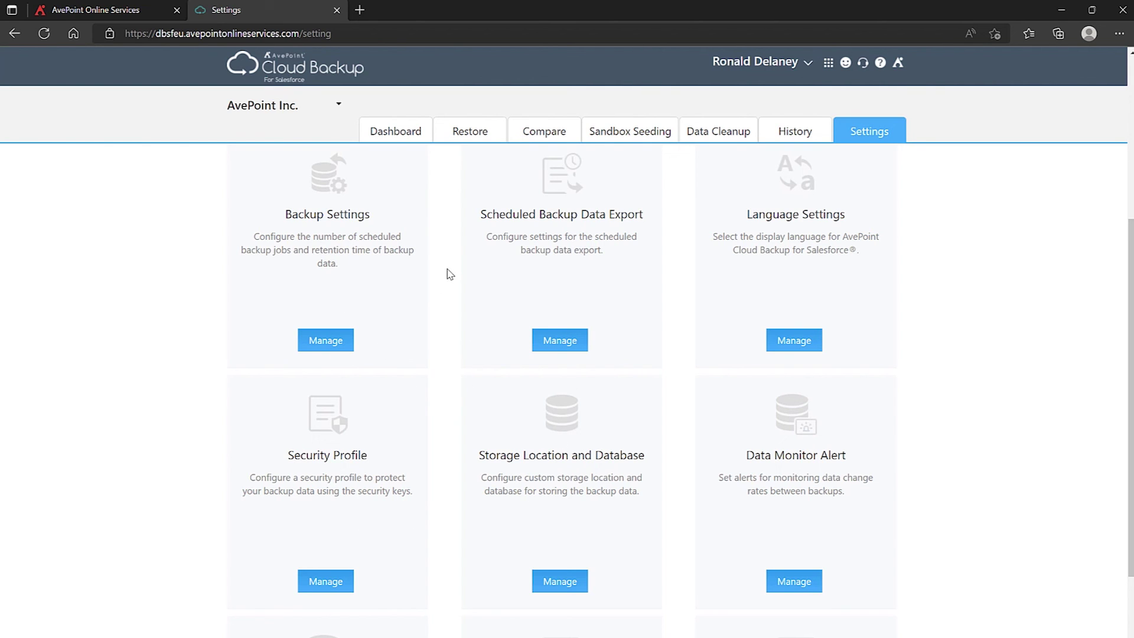
click(395, 130)
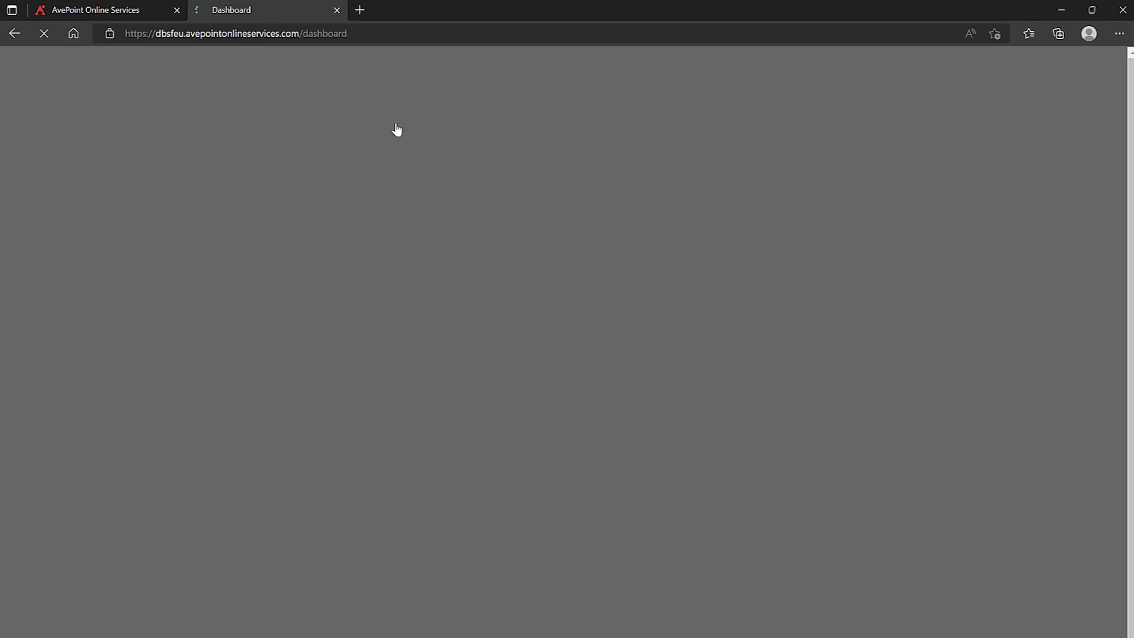